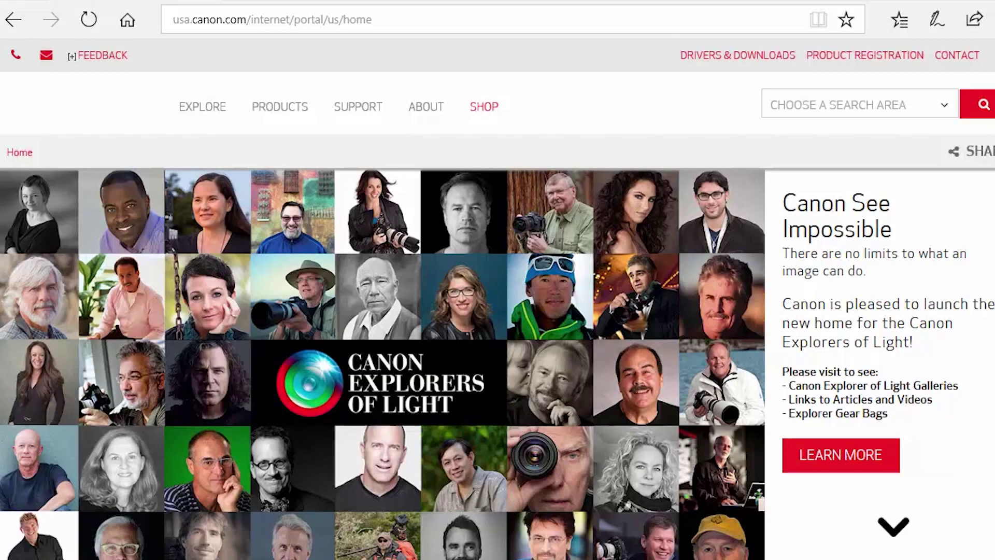
Step: Go to ij.start.canon in Edge's address bar to load its Welcome page
click(243, 29)
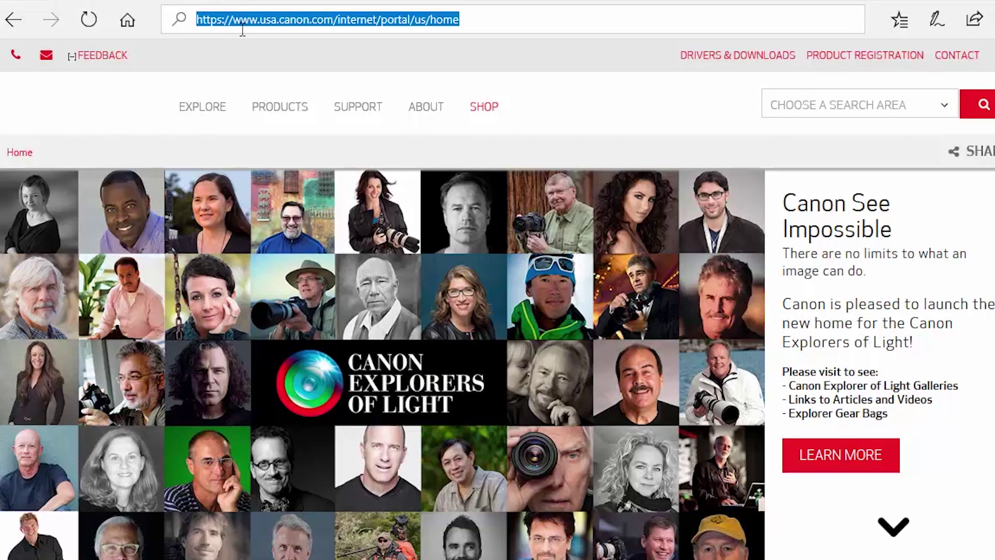
text(ij)
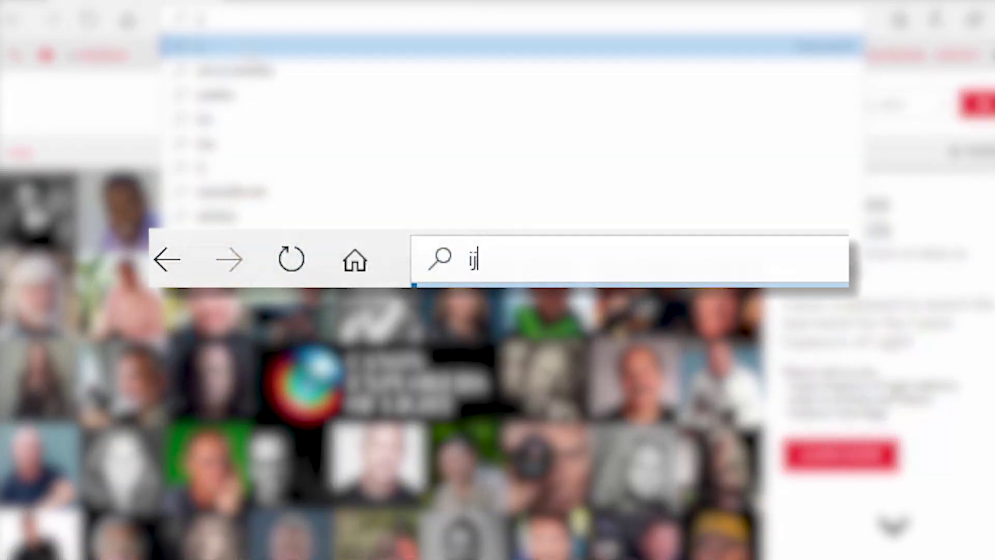
text(.start.)
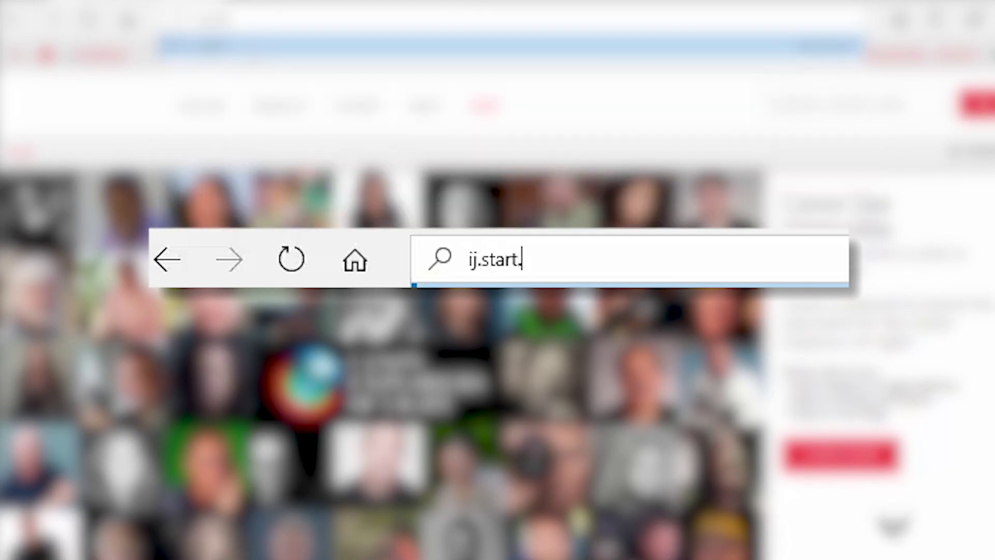
text(canon)
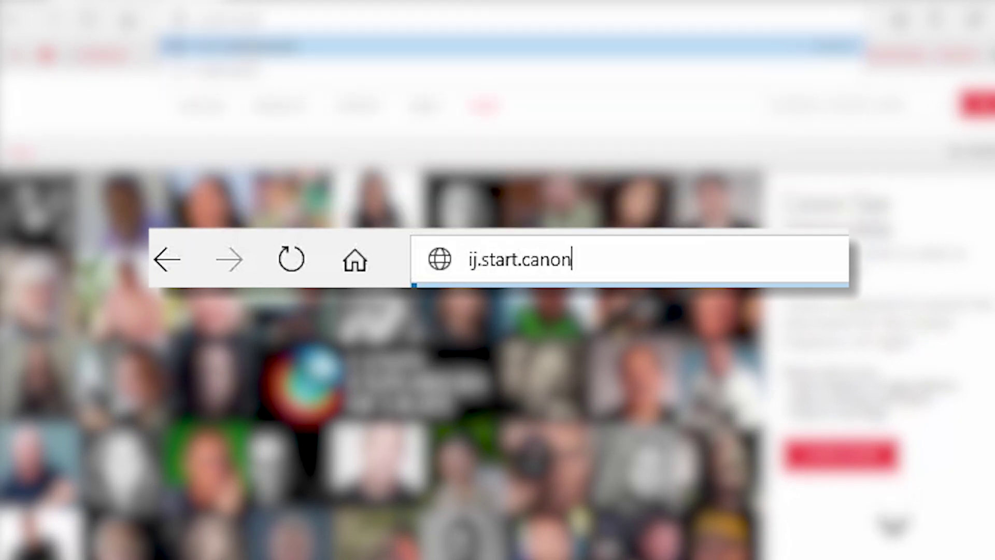
key(Return)
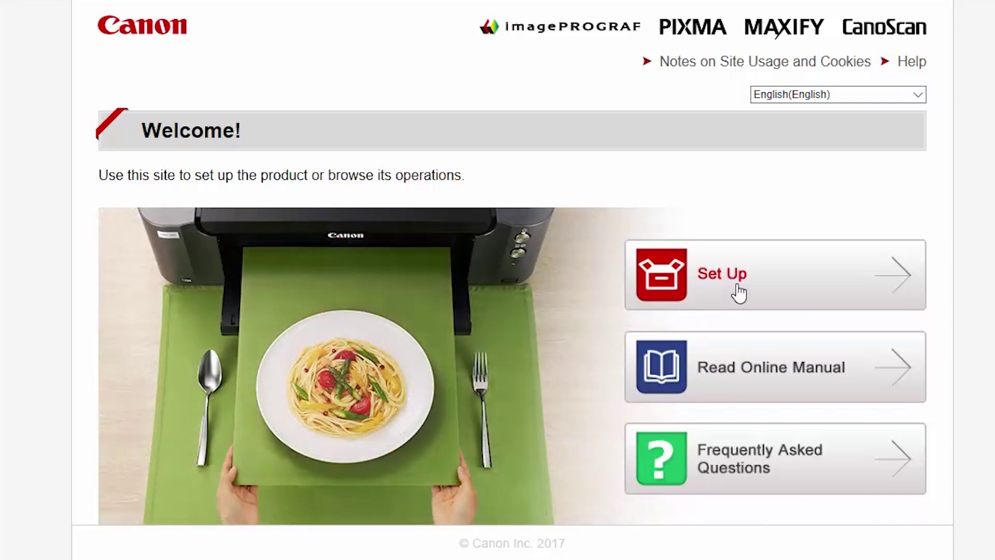
Step: Under Set Up, choose PIXMA TS3120 with Windows PC and start the setup download
click(738, 293)
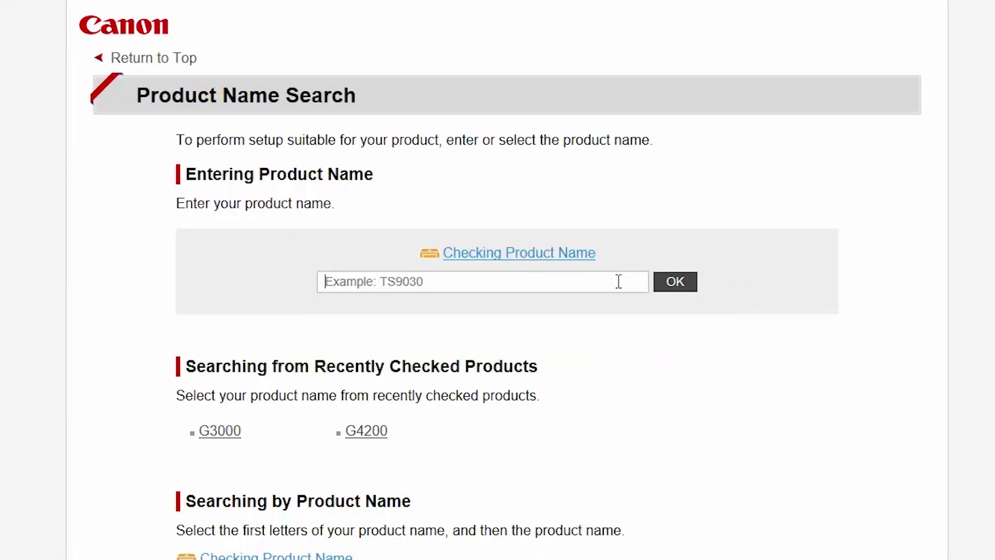
text(TS)
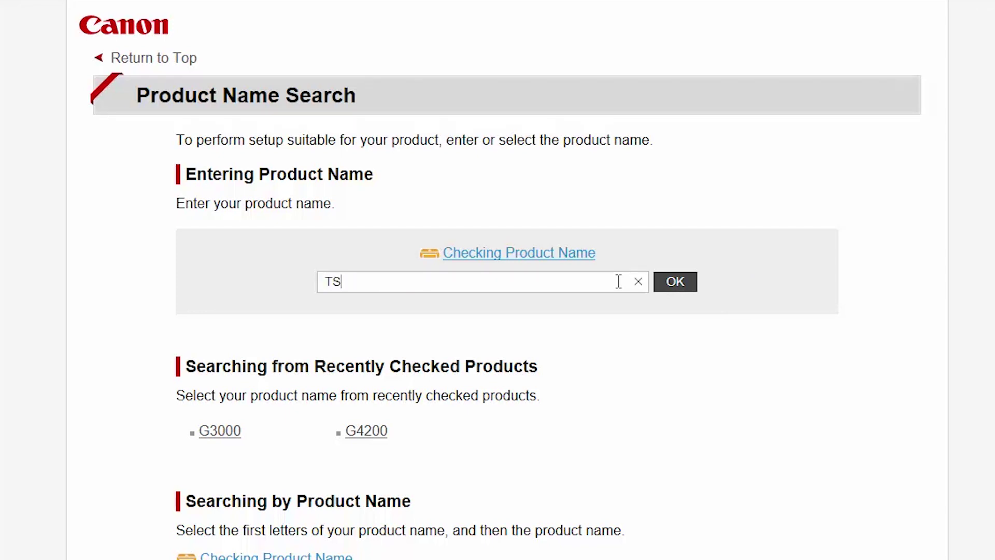
text(3120)
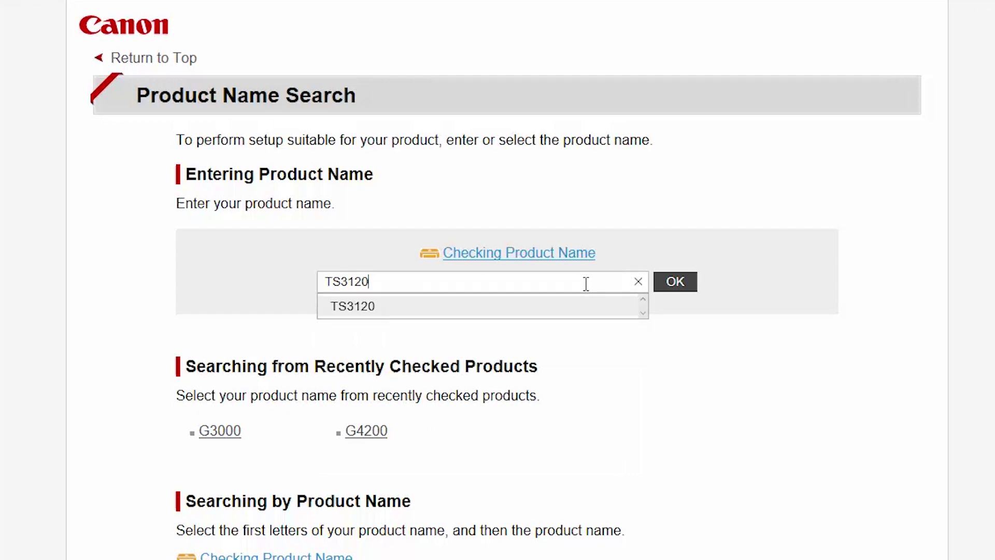
click(544, 308)
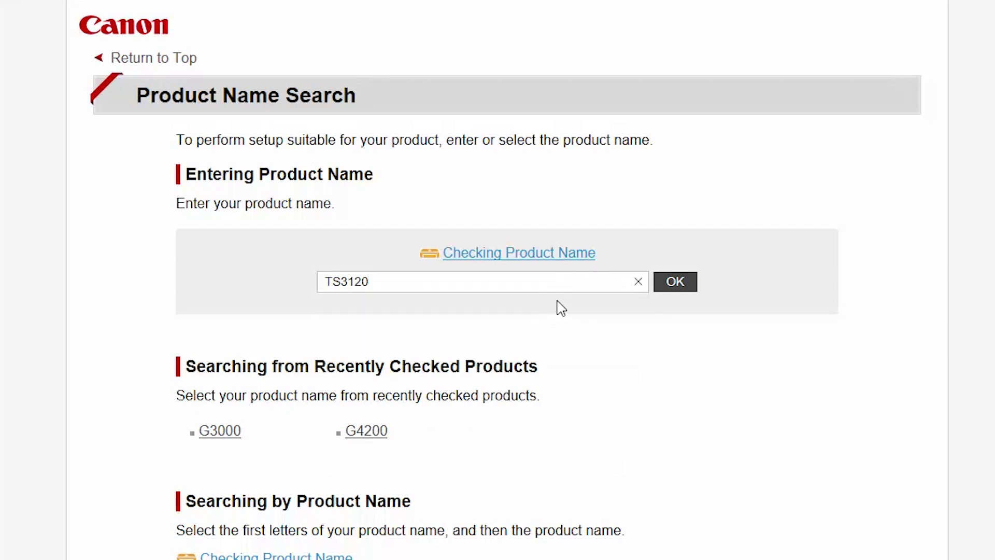
click(661, 281)
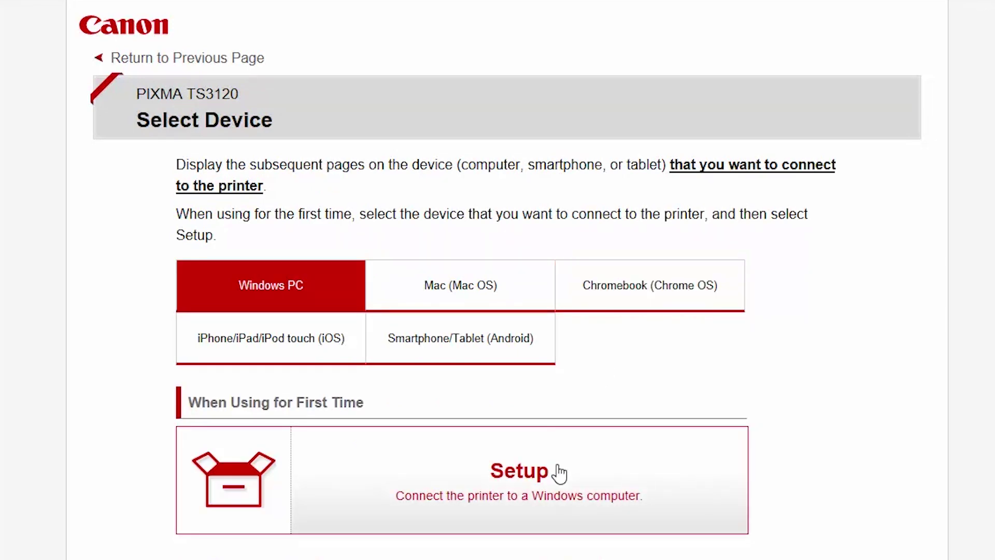
click(559, 472)
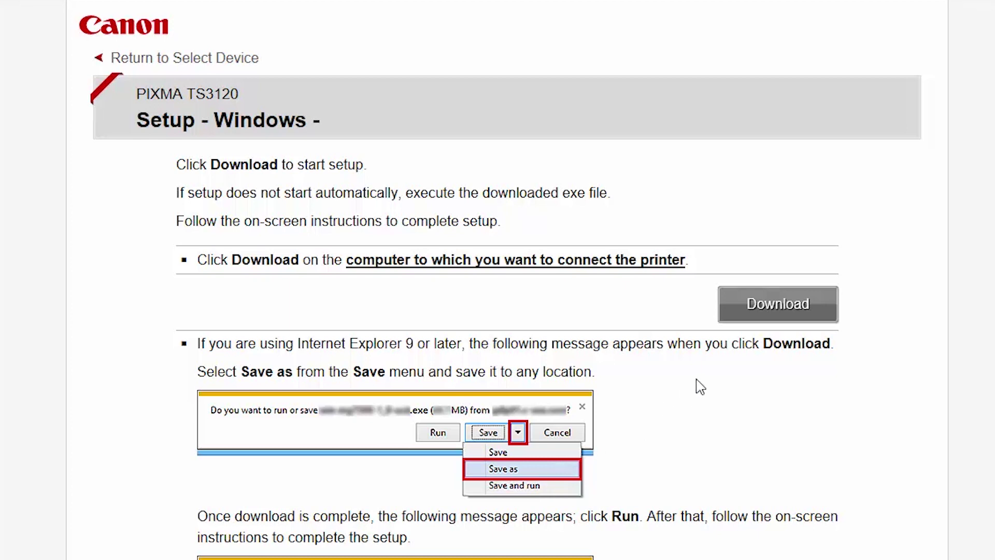
click(816, 317)
scroll(857, 289, down, 2)
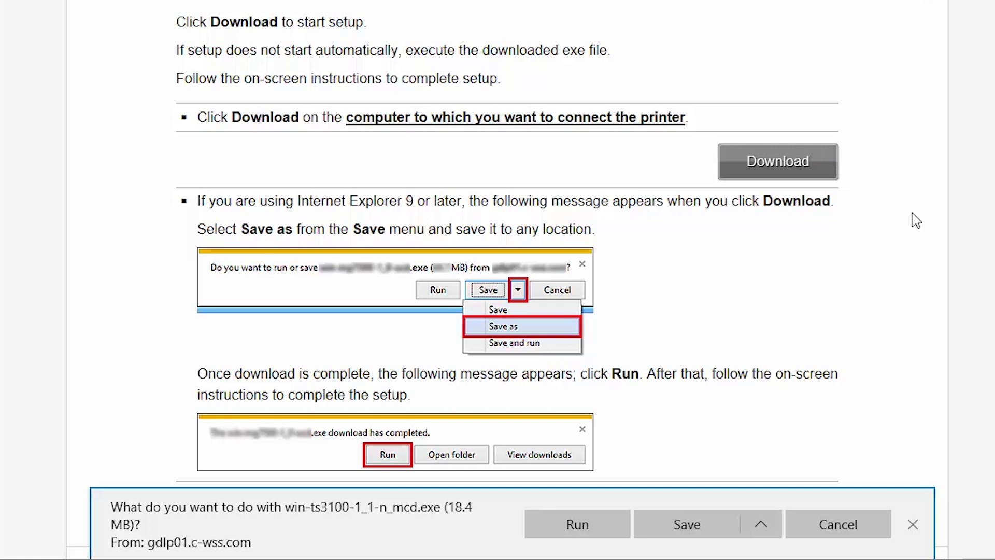
Step: Run the downloaded TS3100 series setup file from Edge's download bar
click(604, 531)
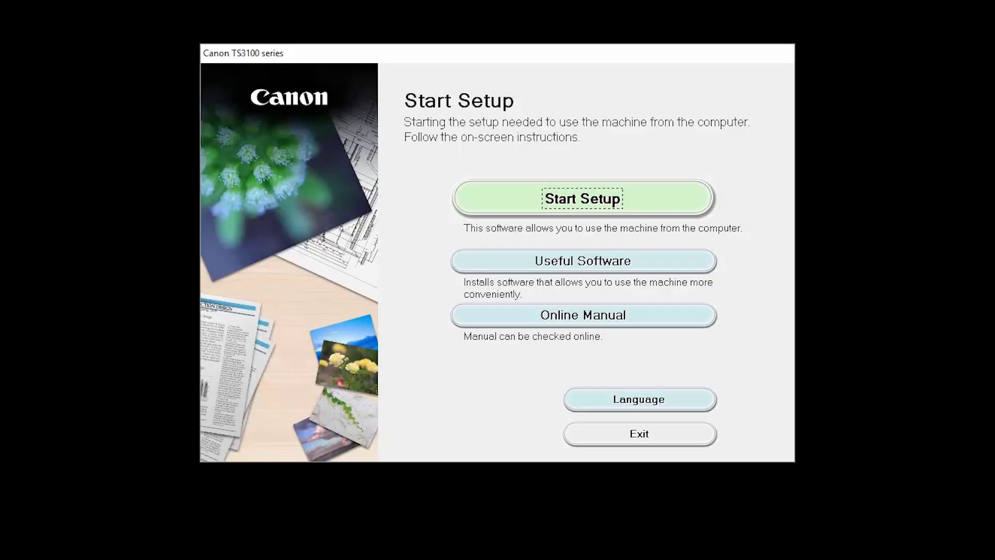
Step: Start Setup, then confirm United States as the country or region
click(695, 195)
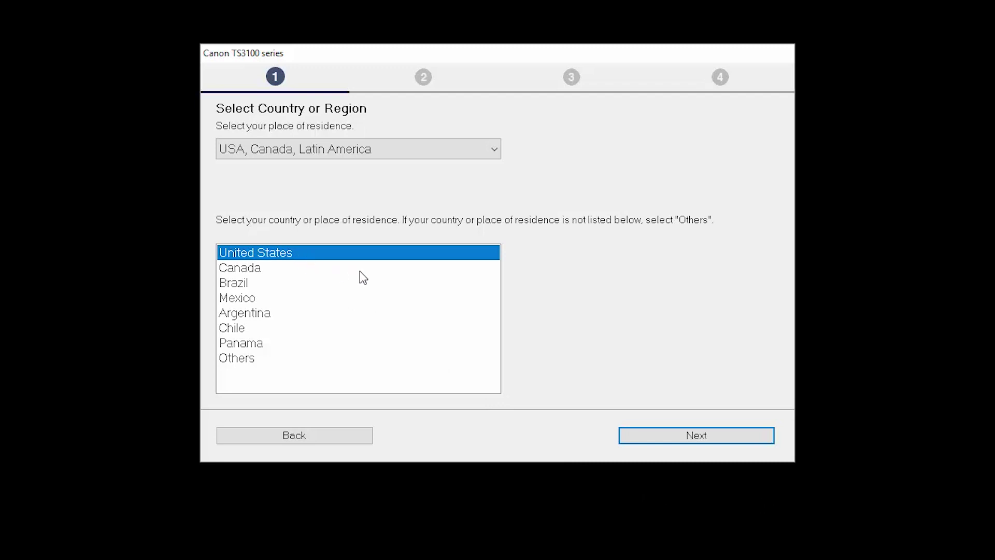
click(678, 441)
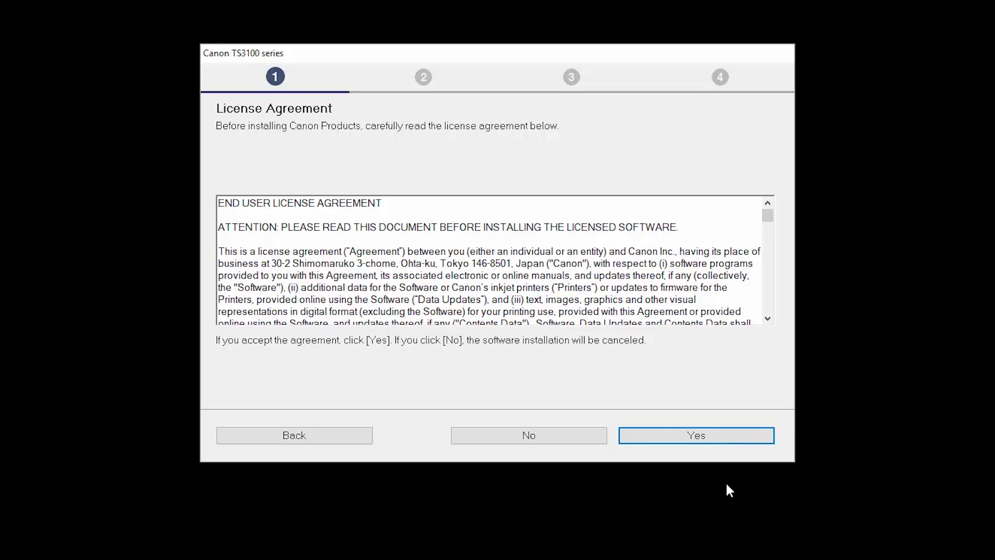
Step: Accept the license and Extended Survey Program, and continue with the firewall block deactivated
click(723, 442)
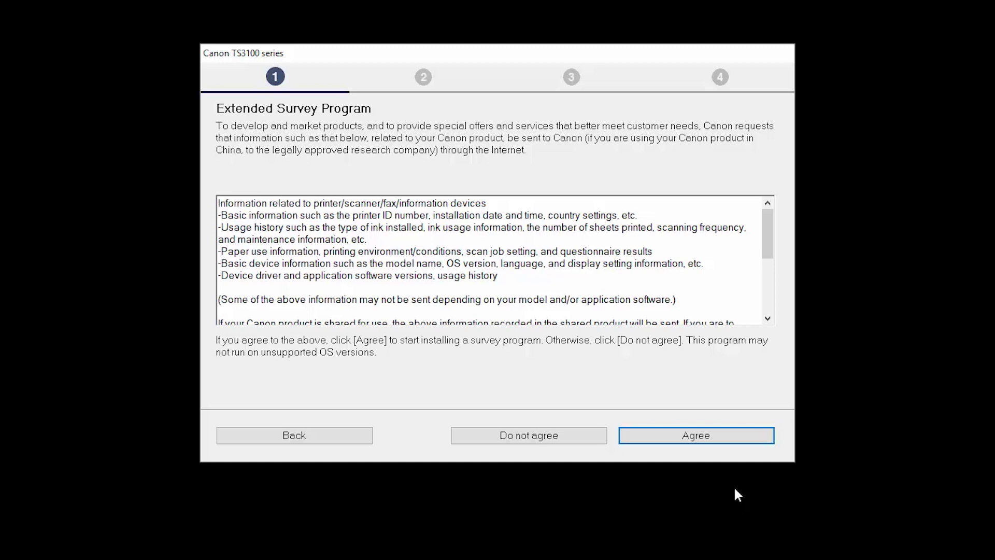
click(728, 443)
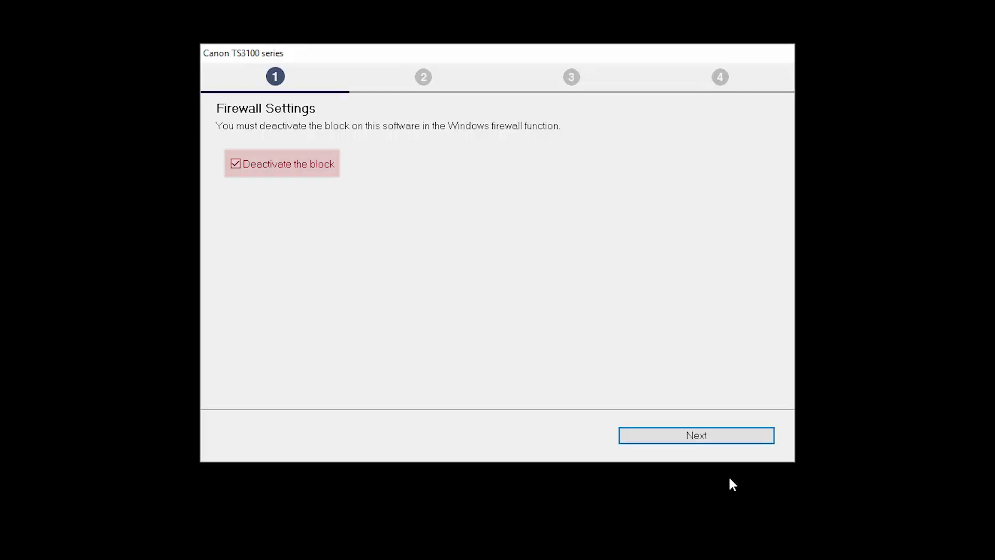
click(729, 439)
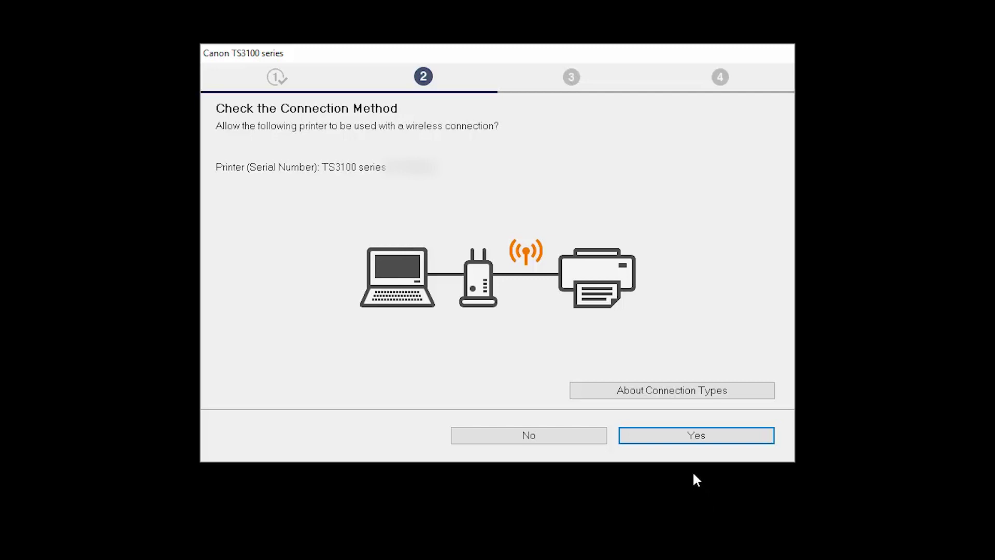
Step: Confirm a wireless connection on the Check the Connection Method page
click(690, 442)
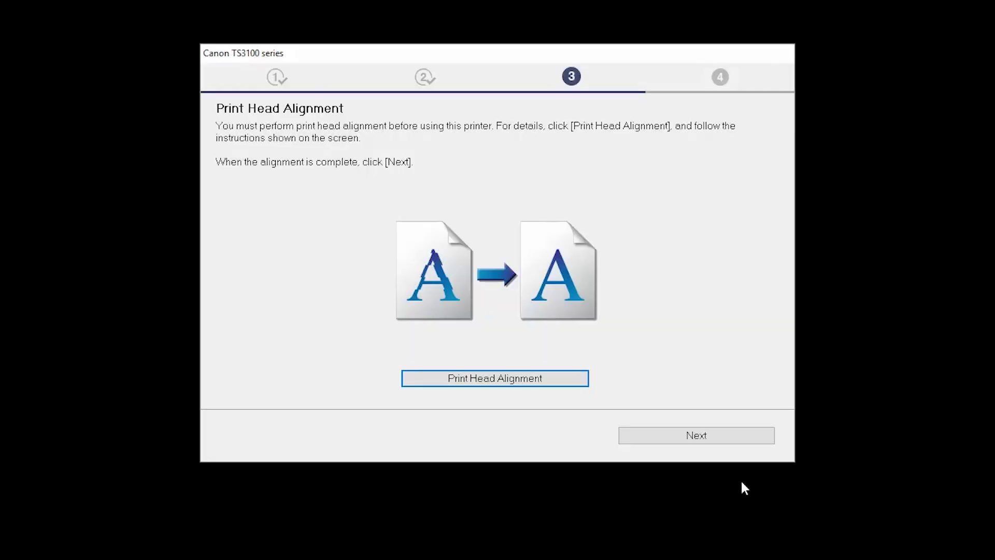
Step: Start the automatic print head alignment and continue once it finishes
click(528, 383)
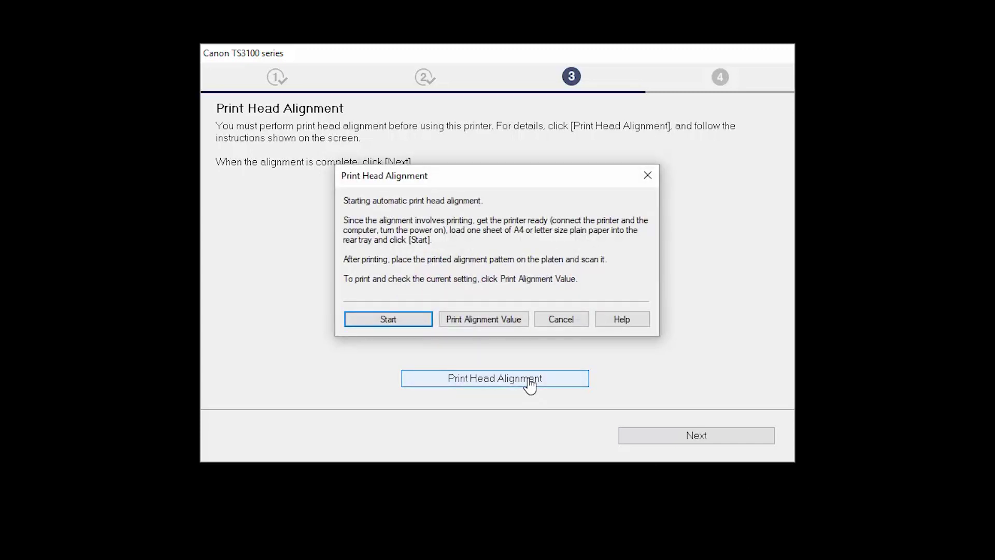
click(397, 321)
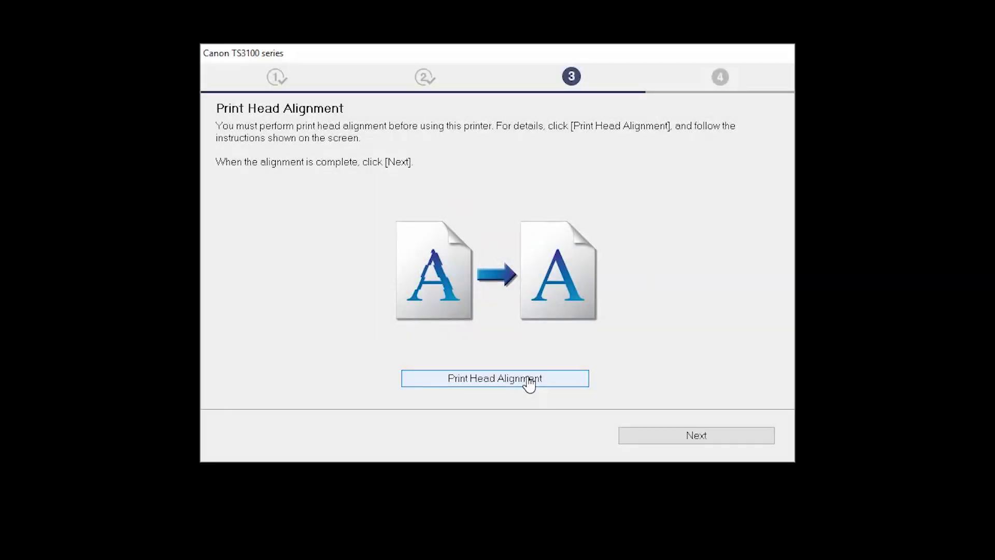
click(686, 445)
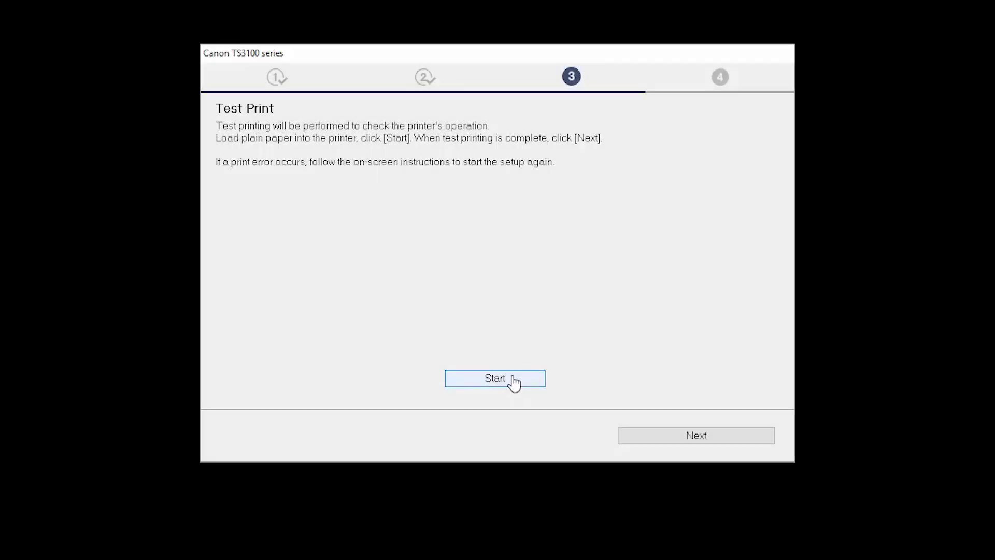
Step: Pass the test print, keep the default printer setting, and install the checked software
click(679, 440)
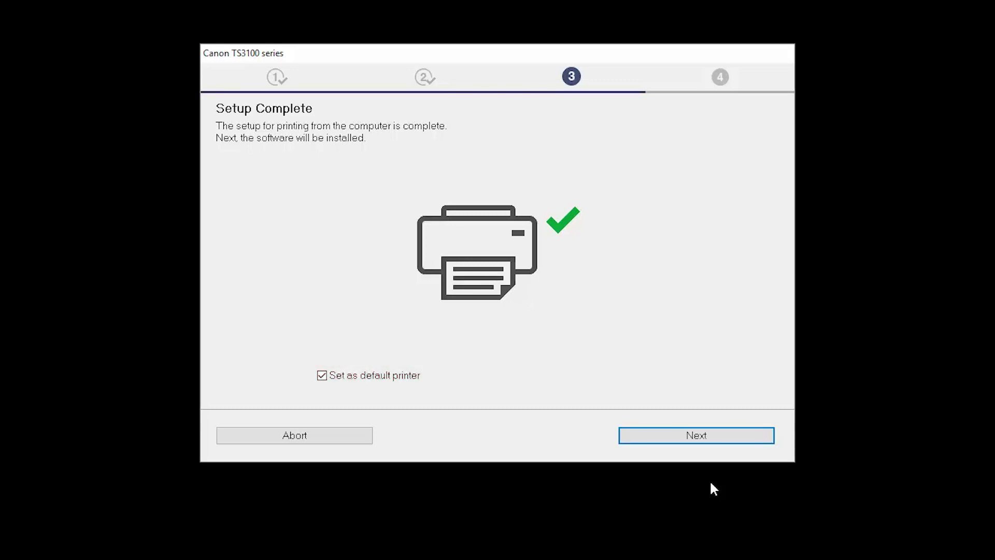
click(718, 438)
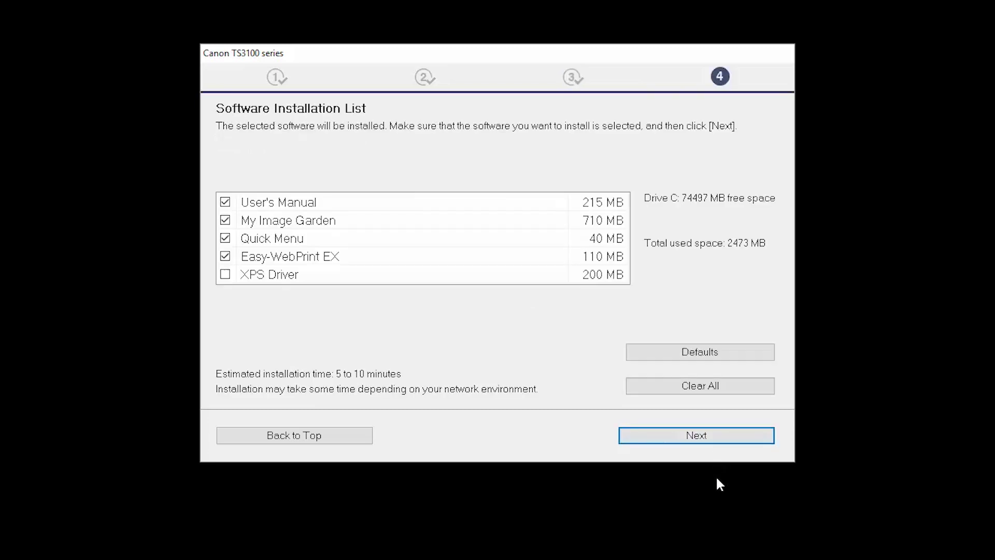
click(714, 437)
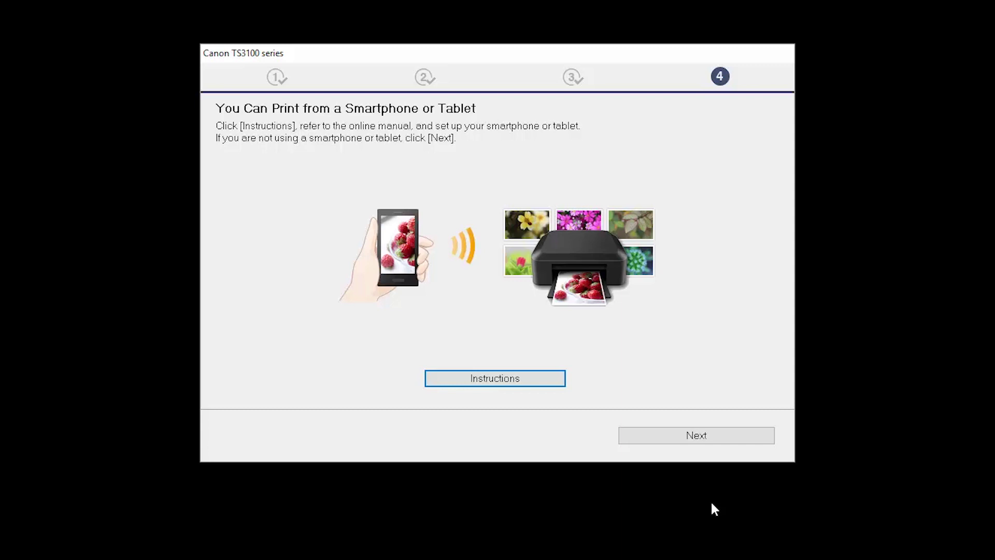
Step: Skip the smartphone or tablet printing setup
click(719, 438)
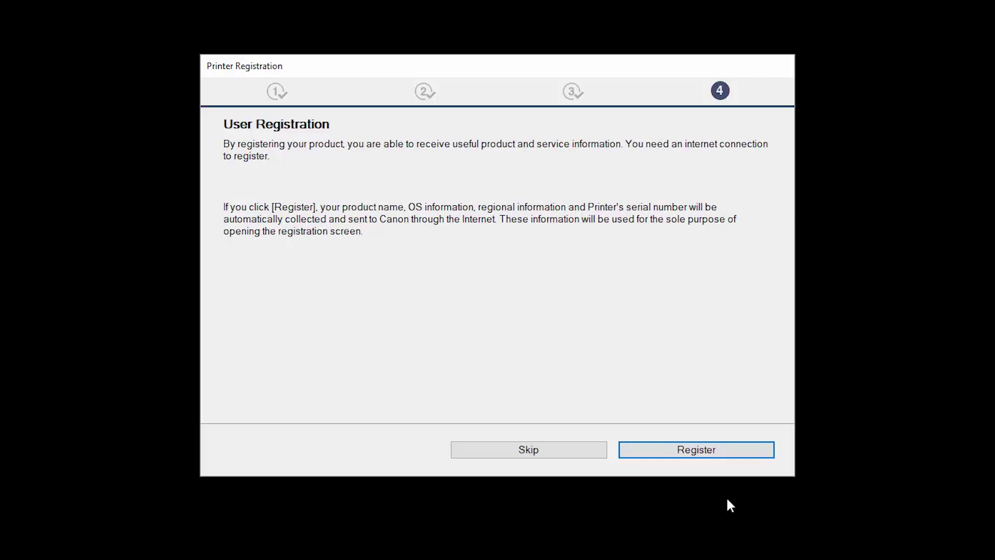
Step: Submit the printer registration with Canon
click(722, 456)
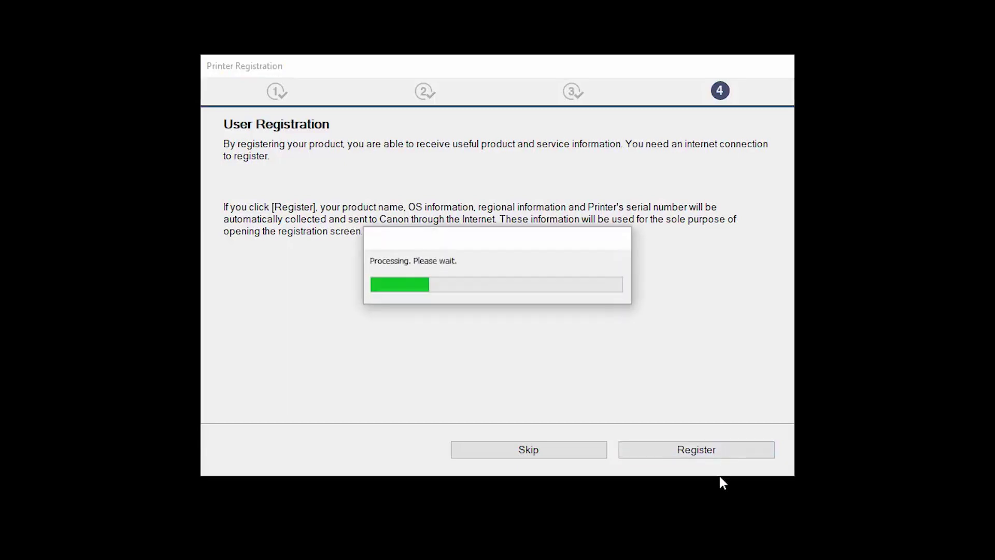